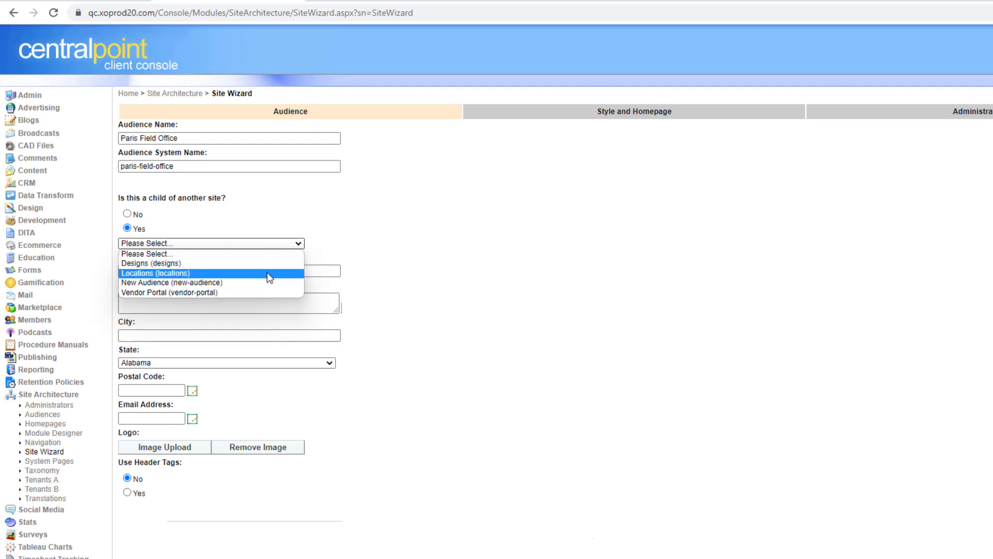
- Set the parent site to Locations, then France
{"action": "left_click", "coordinate": [267, 272]}
{"action": "left_click", "coordinate": [260, 254]}
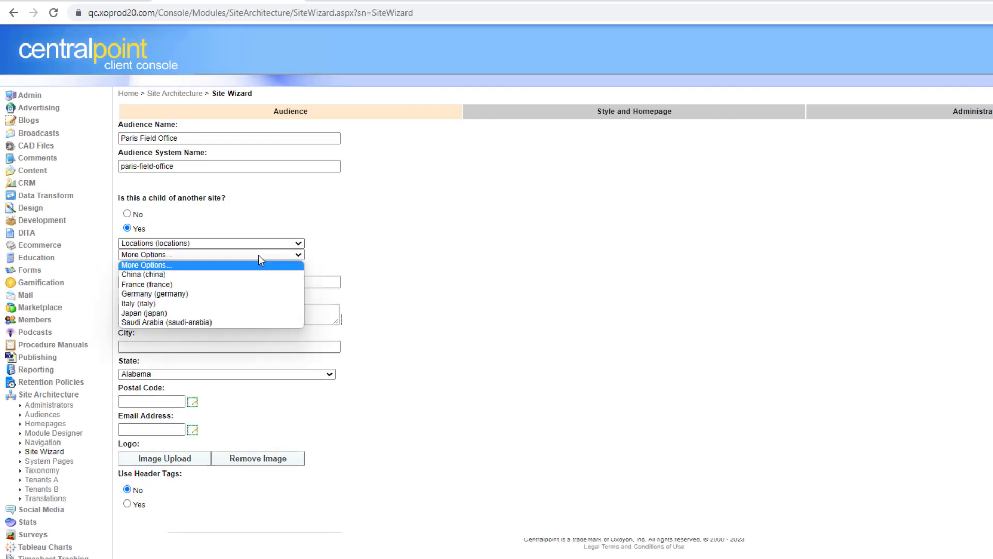
{"action": "left_click", "coordinate": [257, 288]}
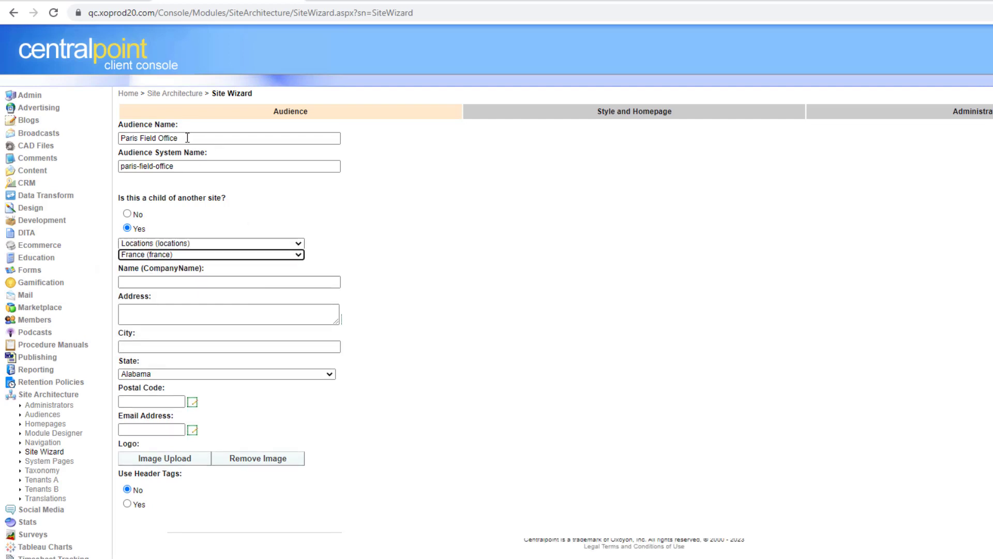
{"action": "left_click", "coordinate": [254, 257]}
{"action": "left_click", "coordinate": [243, 286]}
- Name the company 'Paris Field Office' and enter the office's street address and city
{"action": "left_click", "coordinate": [247, 283]}
{"action": "type", "text": "Paris Field Office"}
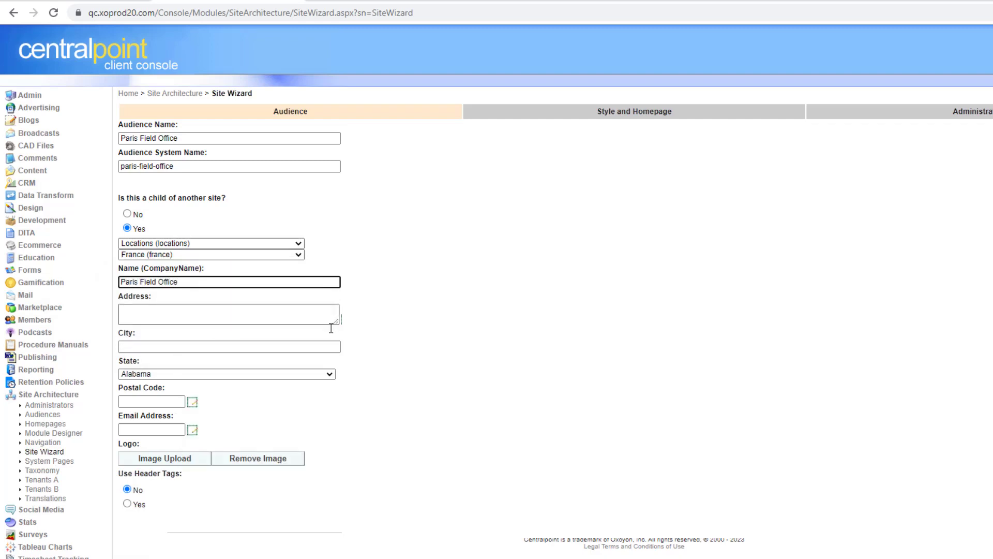
{"action": "left_click", "coordinate": [176, 316]}
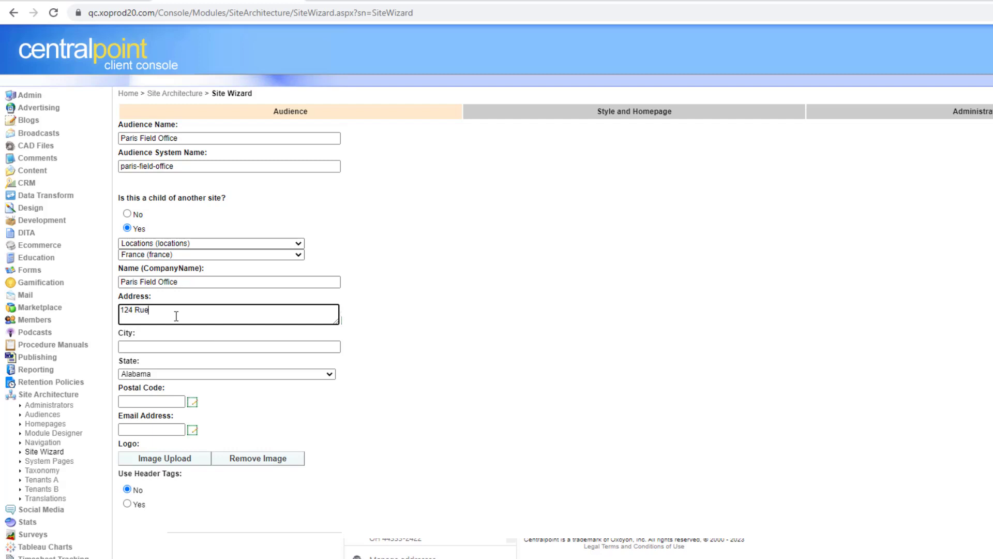
{"action": "left_click", "coordinate": [180, 346]}
{"action": "type", "text": "Paris"}
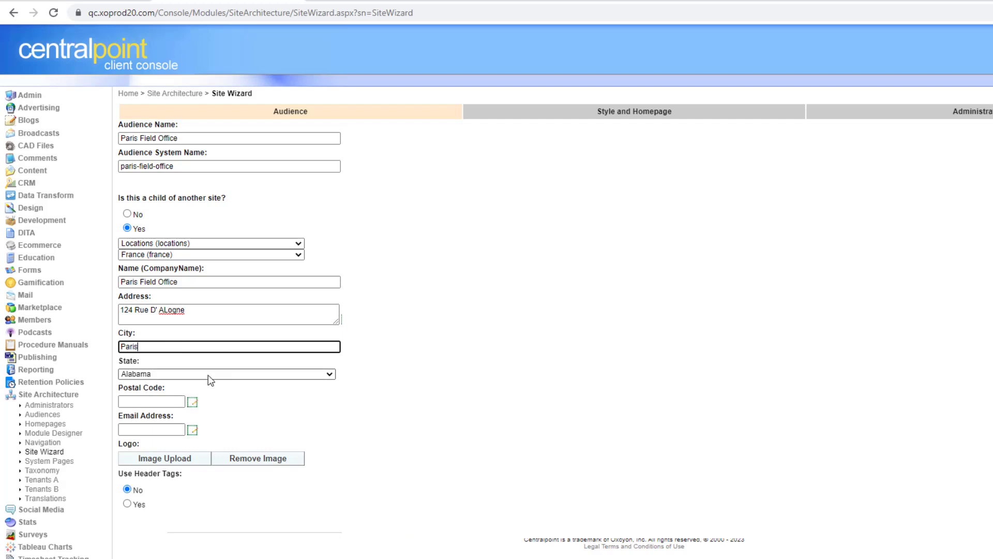
- Enter the office's postal code and contact e-mail, then move past the logo upload
{"action": "left_click", "coordinate": [209, 375]}
{"action": "left_click", "coordinate": [153, 402]}
{"action": "type", "text": "D45444"}
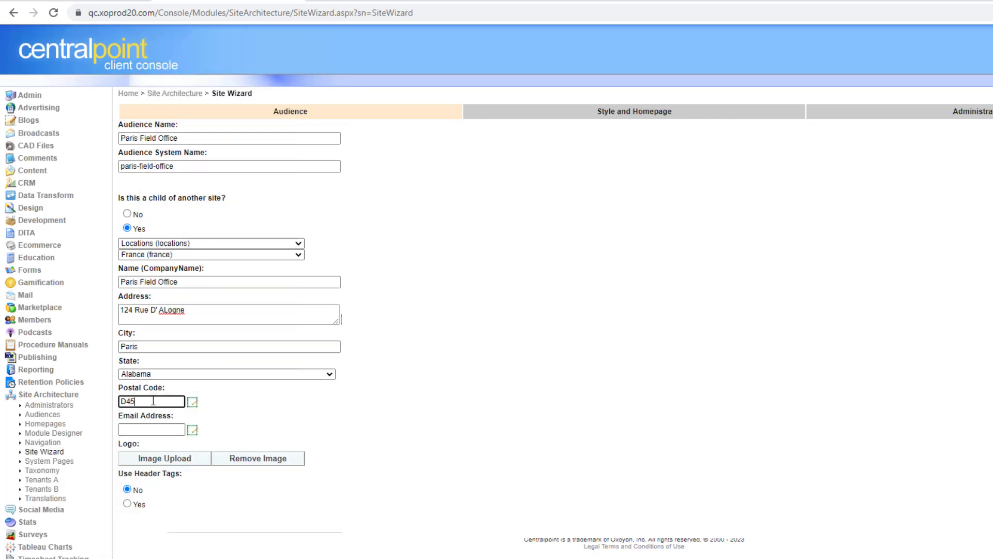
{"action": "left_click", "coordinate": [151, 430]}
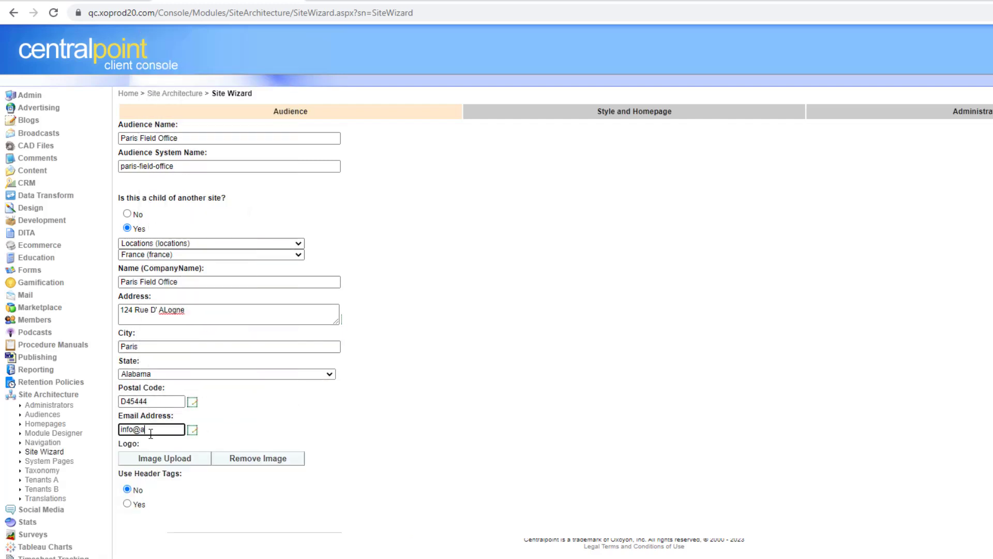
{"action": "left_click", "coordinate": [629, 539]}
{"action": "left_click", "coordinate": [164, 463]}
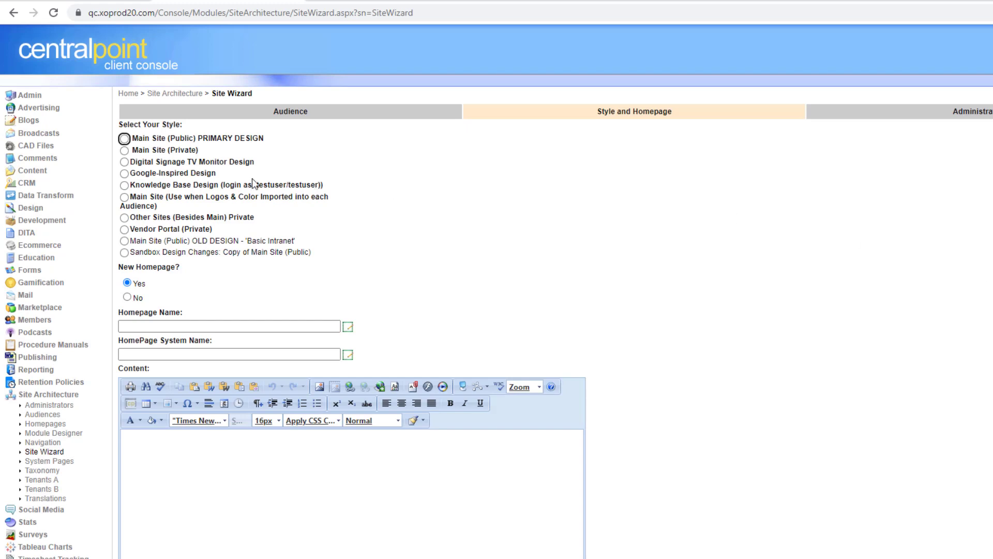
- Compare the available styles and choose Main Site (Public) PRIMARY DESIGN
{"action": "left_click", "coordinate": [124, 151]}
{"action": "left_click", "coordinate": [124, 163]}
{"action": "left_click", "coordinate": [124, 174]}
{"action": "left_click", "coordinate": [125, 138]}
- Skip creating a new homepage and reuse 'Home - Main Site (Public User)'
{"action": "scroll", "coordinate": [497, 290], "scroll_direction": "down", "scroll_amount": 2}
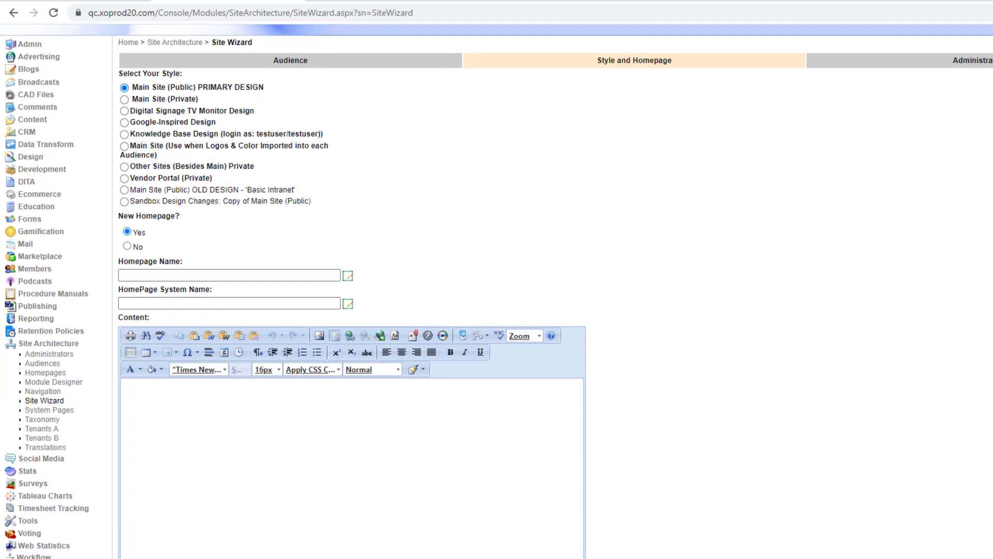
{"action": "scroll", "coordinate": [497, 289], "scroll_direction": "down", "scroll_amount": 1}
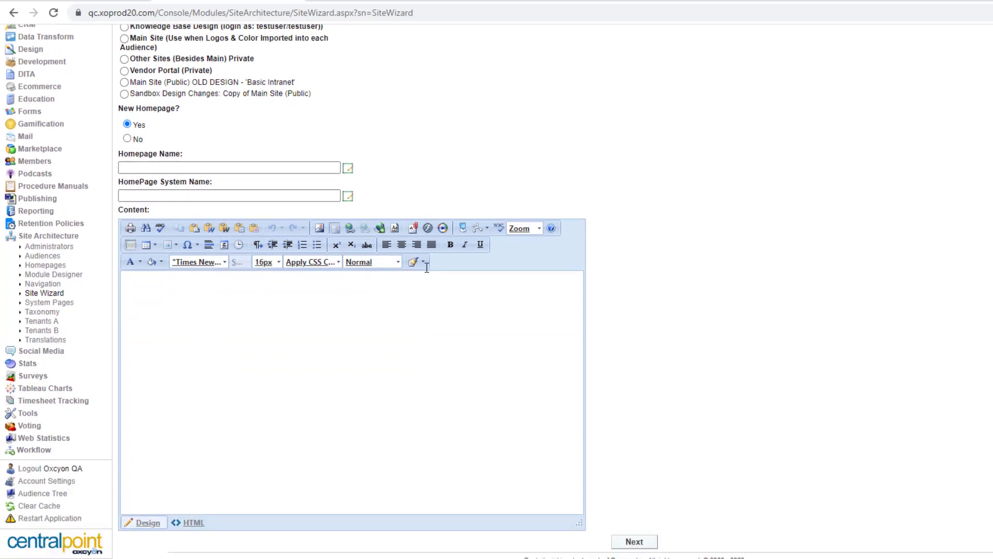
{"action": "left_click", "coordinate": [127, 139]}
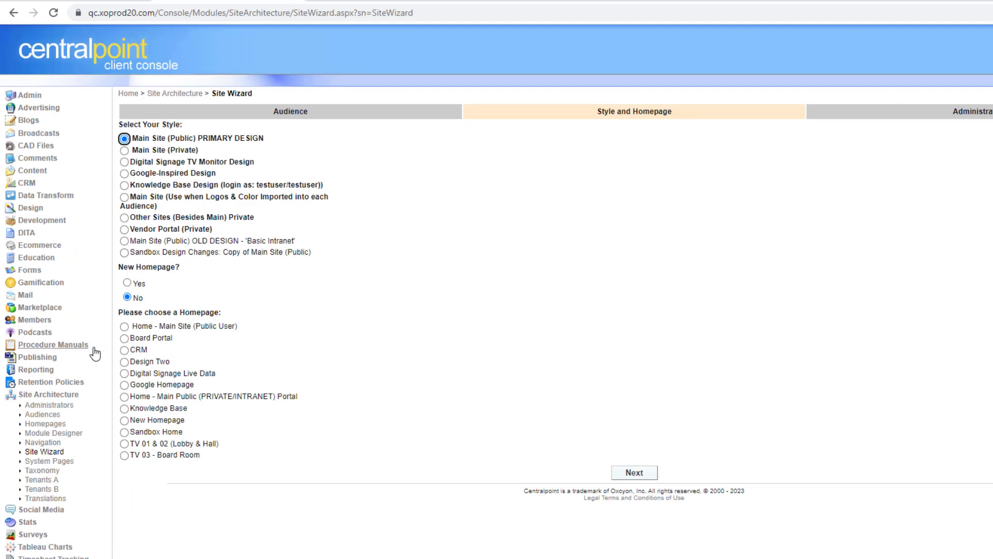
{"action": "left_click", "coordinate": [125, 328]}
{"action": "left_click", "coordinate": [635, 474]}
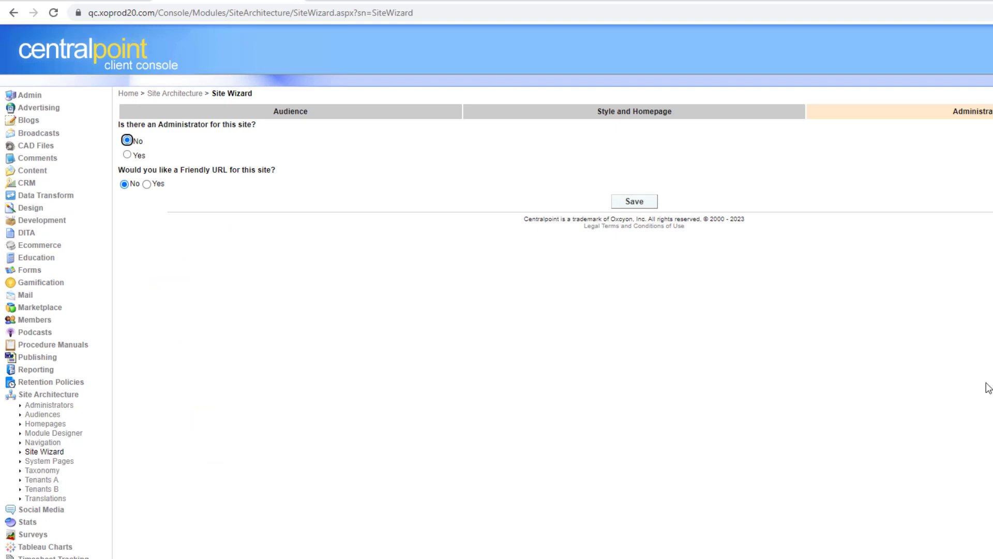
- Set the administrator option to Yes and fill in the administrator's name, e-mail and password
{"action": "left_click", "coordinate": [129, 157]}
{"action": "left_click", "coordinate": [128, 156]}
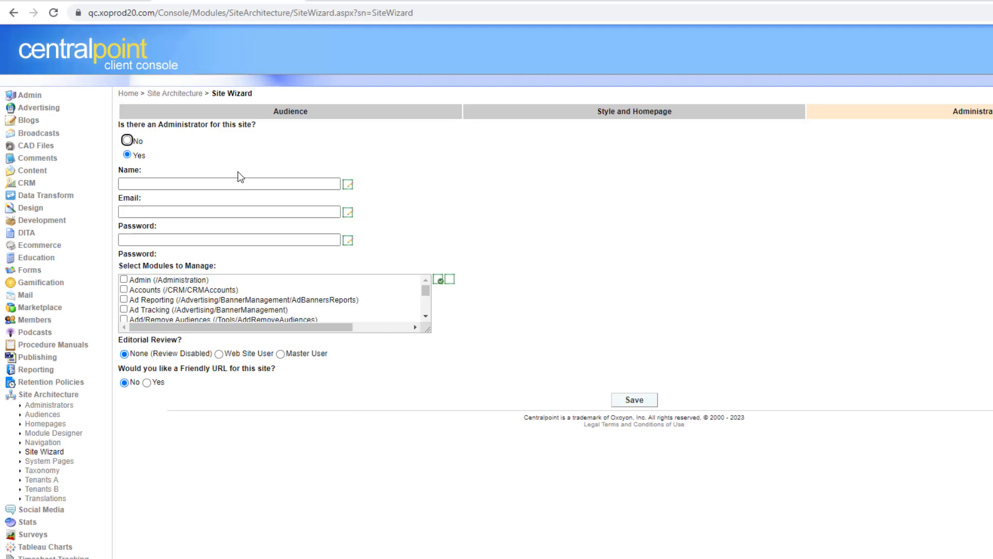
{"action": "left_click", "coordinate": [180, 186]}
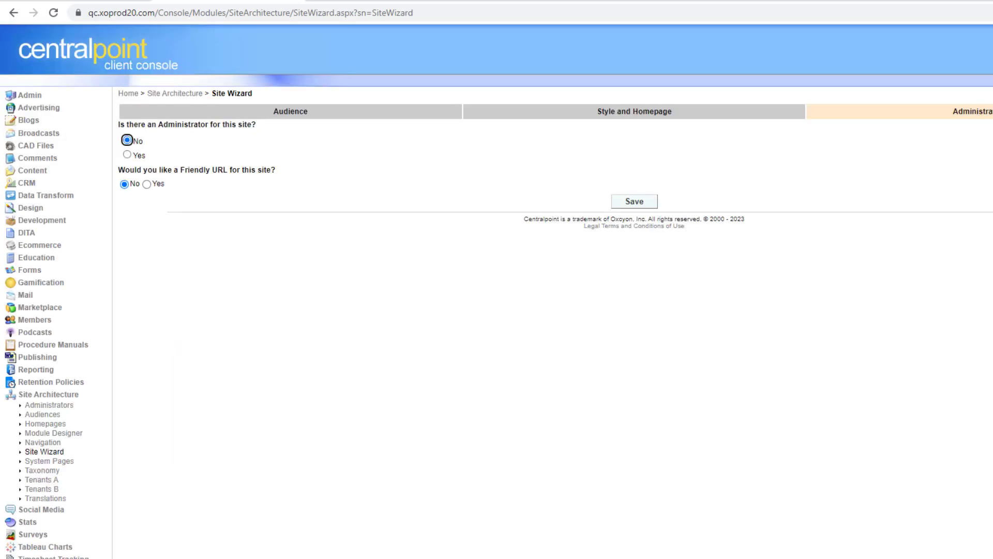
{"action": "left_click", "coordinate": [127, 155]}
{"action": "left_click", "coordinate": [181, 186]}
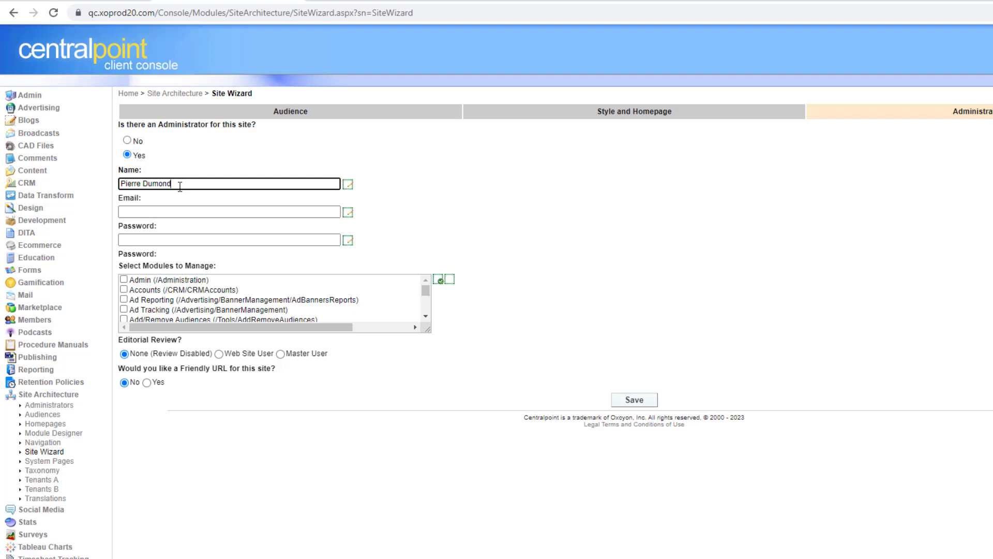
{"action": "left_click", "coordinate": [165, 212]}
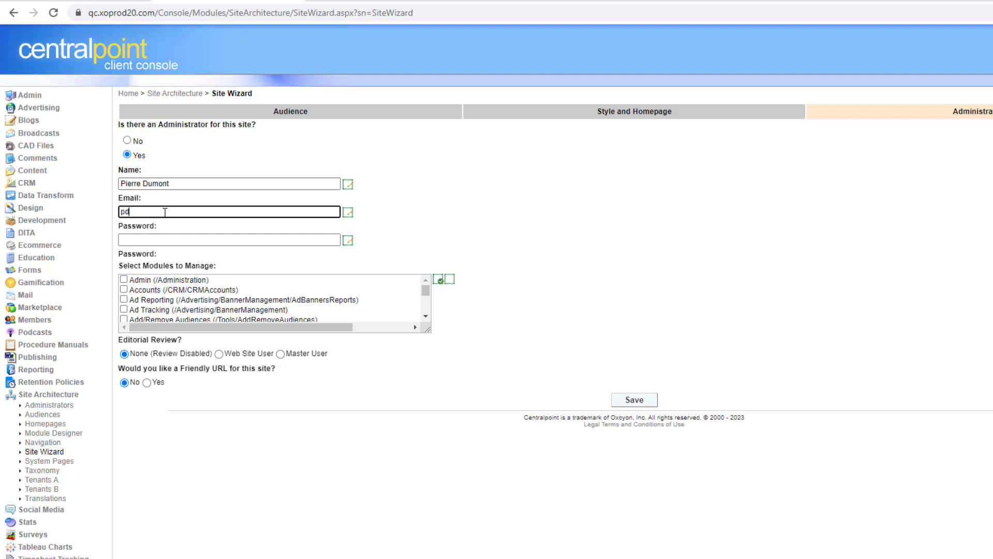
{"action": "left_click", "coordinate": [249, 240]}
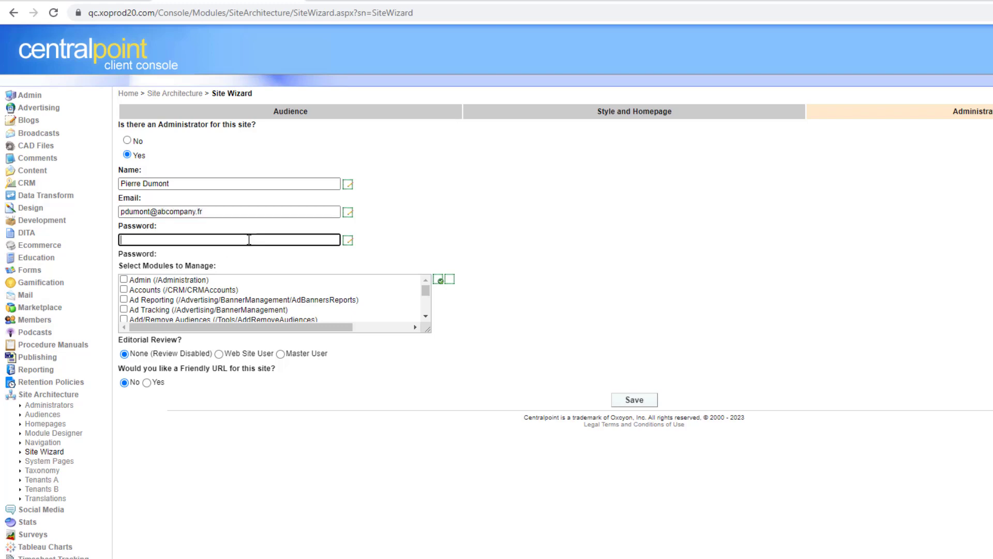
- Enlarge the modules list and let the administrator manage Advertising
{"action": "left_click_drag", "start_coordinate": [427, 329], "coordinate": [498, 475]}
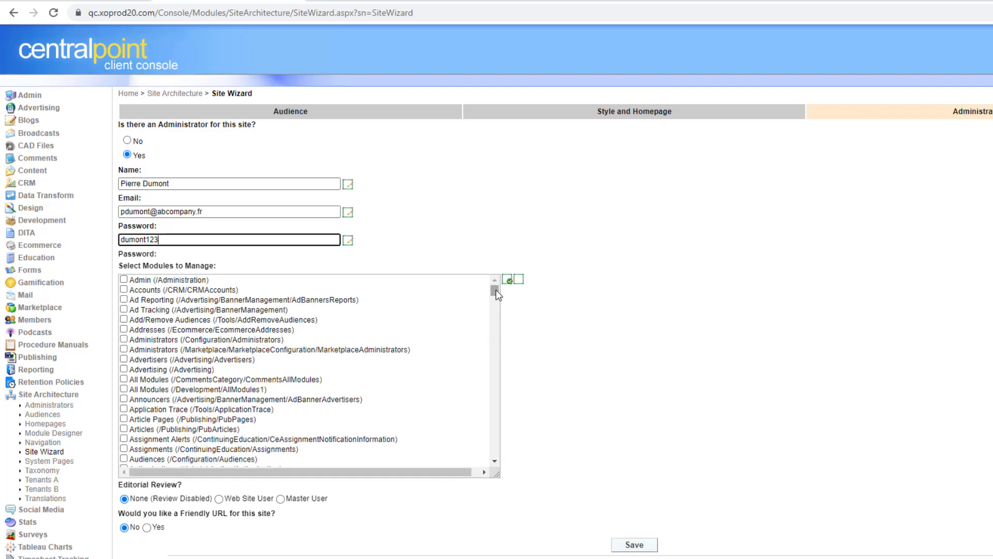
{"action": "scroll", "coordinate": [497, 294], "scroll_direction": "down", "scroll_amount": 2}
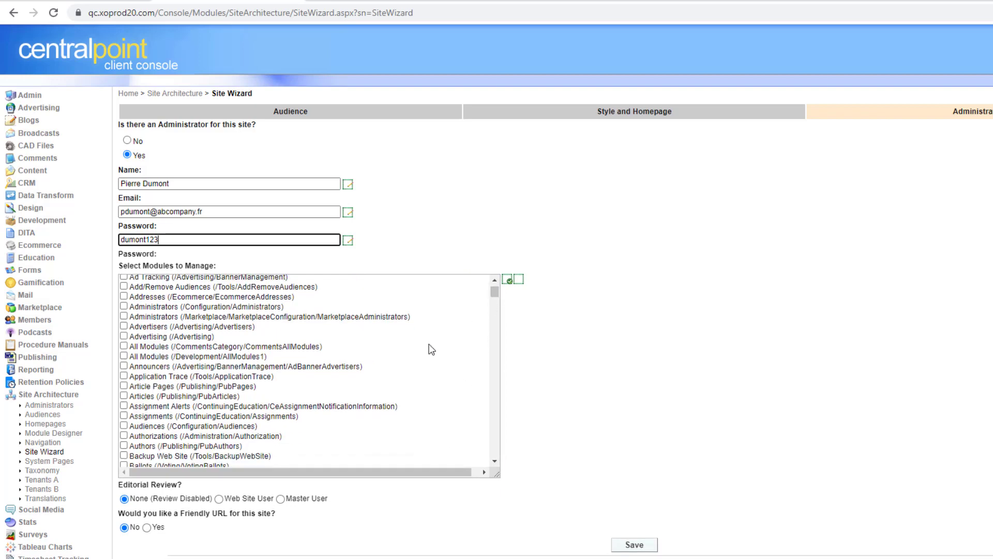
{"action": "left_click", "coordinate": [124, 397]}
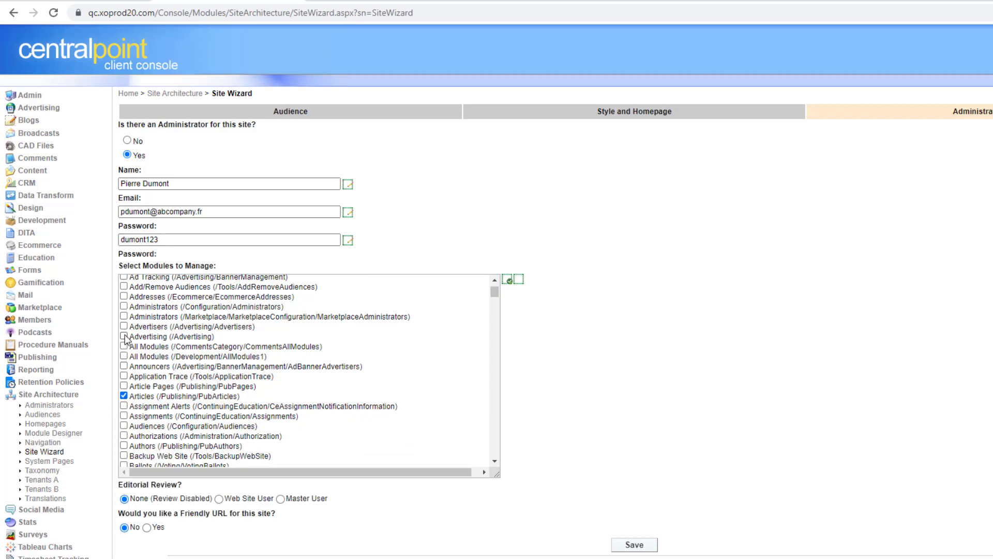
{"action": "left_click", "coordinate": [124, 337]}
{"action": "left_click_drag", "start_coordinate": [494, 294], "coordinate": [490, 323]}
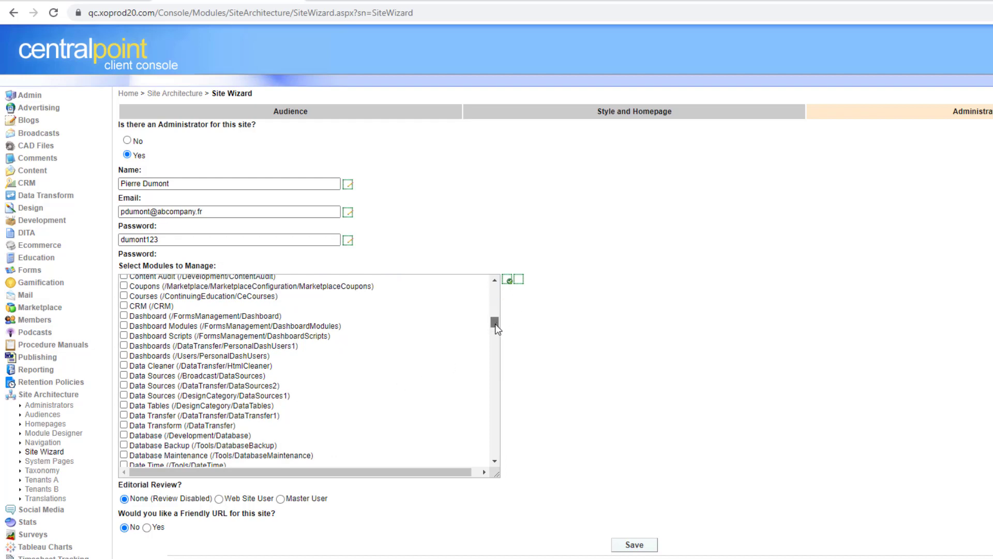
{"action": "left_click_drag", "start_coordinate": [495, 324], "coordinate": [492, 363]}
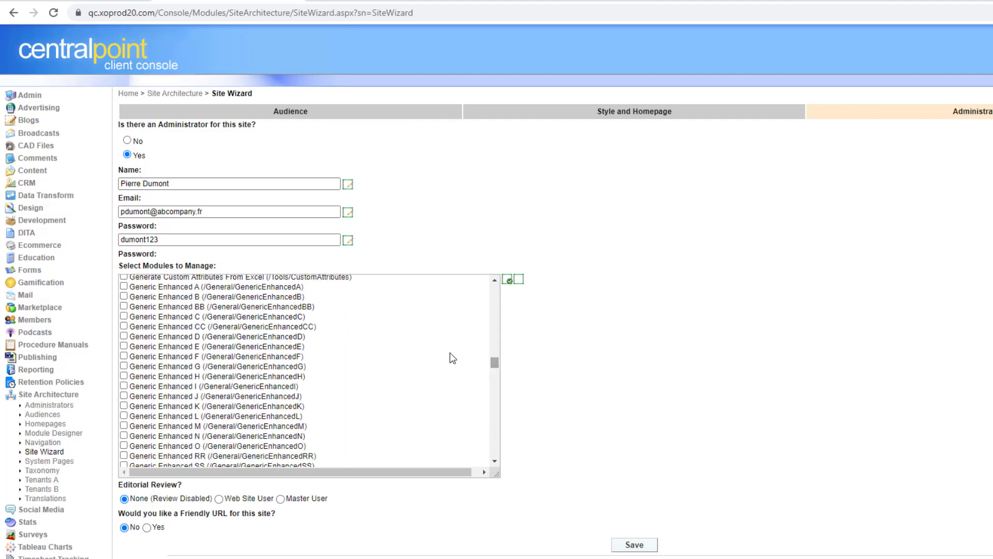
- Add Generic Enhanced A, B, D and Homepage Items, shrink the list, and choose Web Site User review
{"action": "left_click", "coordinate": [124, 287]}
{"action": "left_click", "coordinate": [125, 297]}
{"action": "left_click", "coordinate": [124, 337]}
{"action": "left_click_drag", "start_coordinate": [491, 367], "coordinate": [495, 379]}
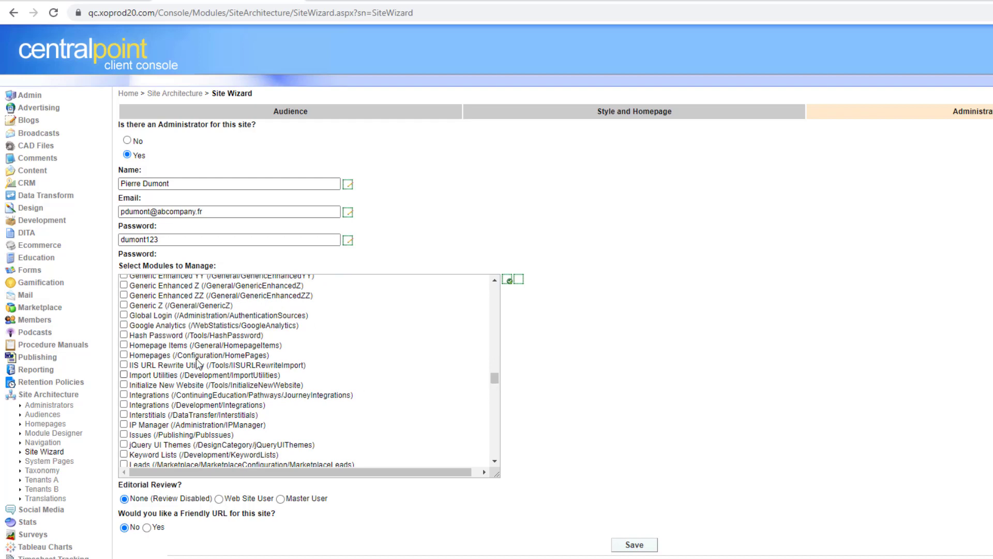
{"action": "left_click", "coordinate": [124, 345]}
{"action": "left_click_drag", "start_coordinate": [498, 378], "coordinate": [498, 393]}
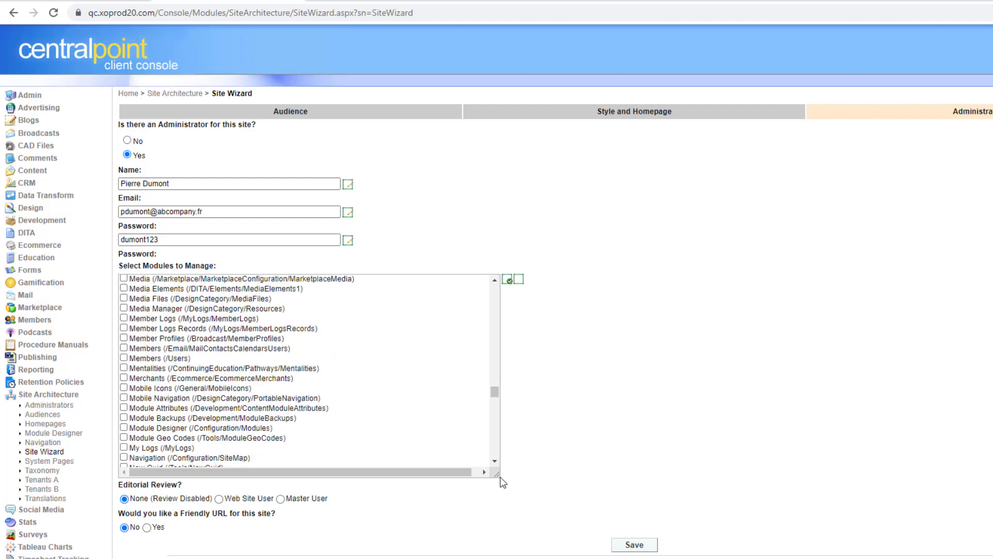
{"action": "left_click_drag", "start_coordinate": [495, 473], "coordinate": [467, 317]}
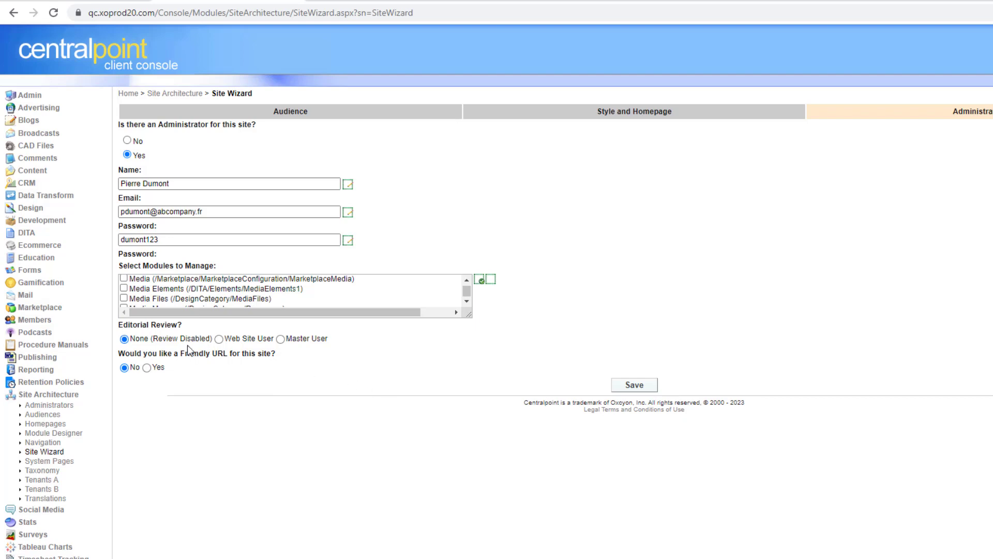
{"action": "left_click", "coordinate": [220, 340]}
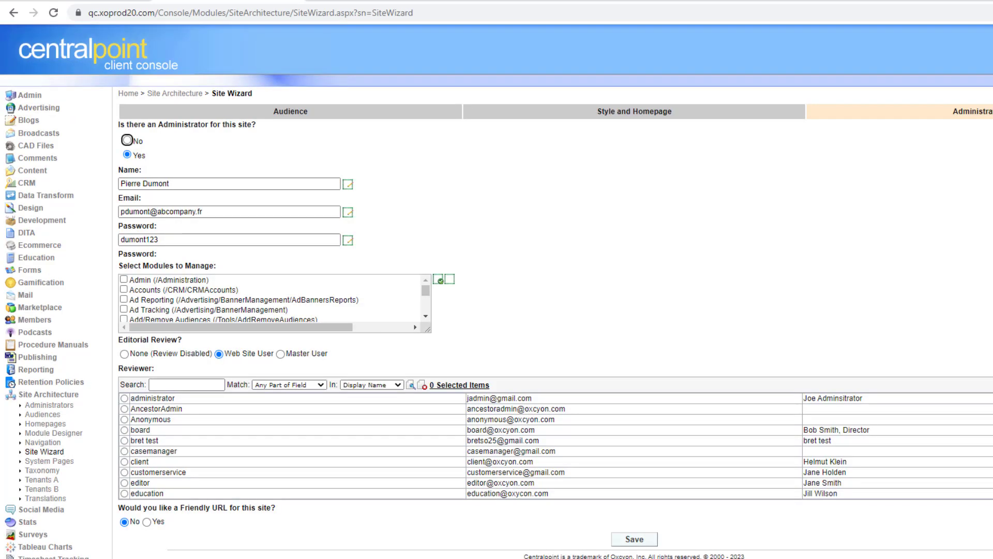
- Select one web site user as reviewer and set Friendly URL to Yes
{"action": "scroll", "coordinate": [556, 446], "scroll_direction": "down", "scroll_amount": 2}
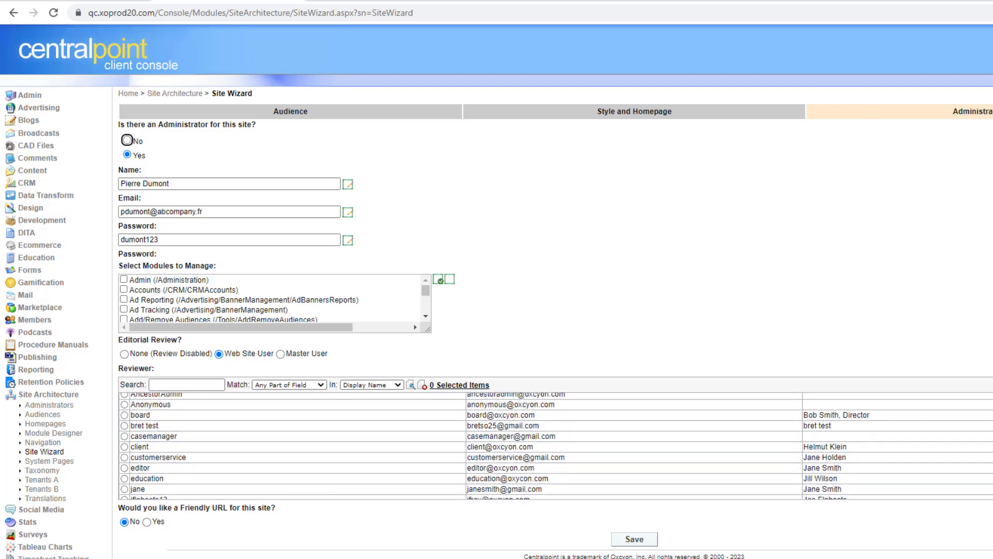
{"action": "scroll", "coordinate": [557, 446], "scroll_direction": "down", "scroll_amount": 1}
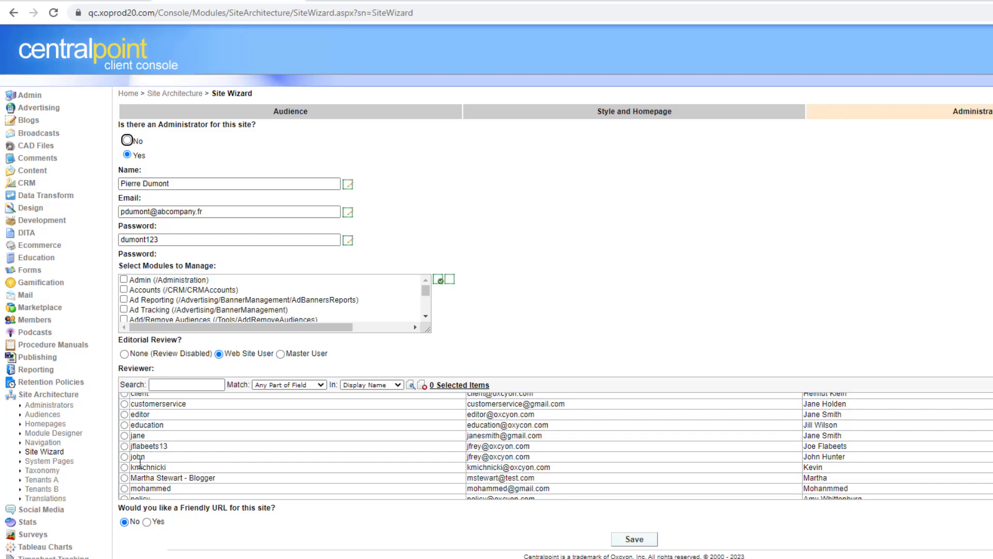
{"action": "left_click", "coordinate": [124, 457]}
{"action": "double_click", "coordinate": [133, 458]}
{"action": "scroll", "coordinate": [893, 502], "scroll_direction": "down", "scroll_amount": 2}
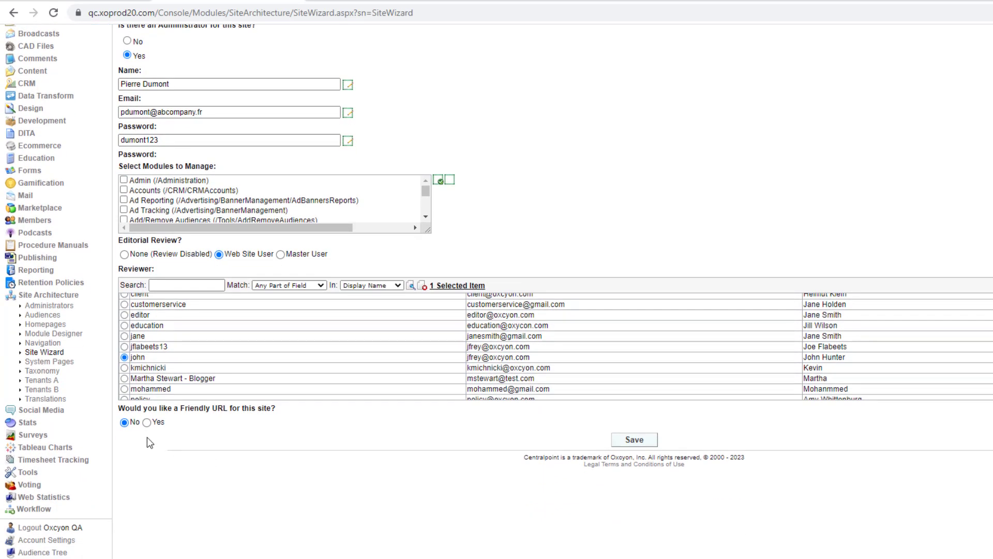
{"action": "left_click", "coordinate": [147, 423]}
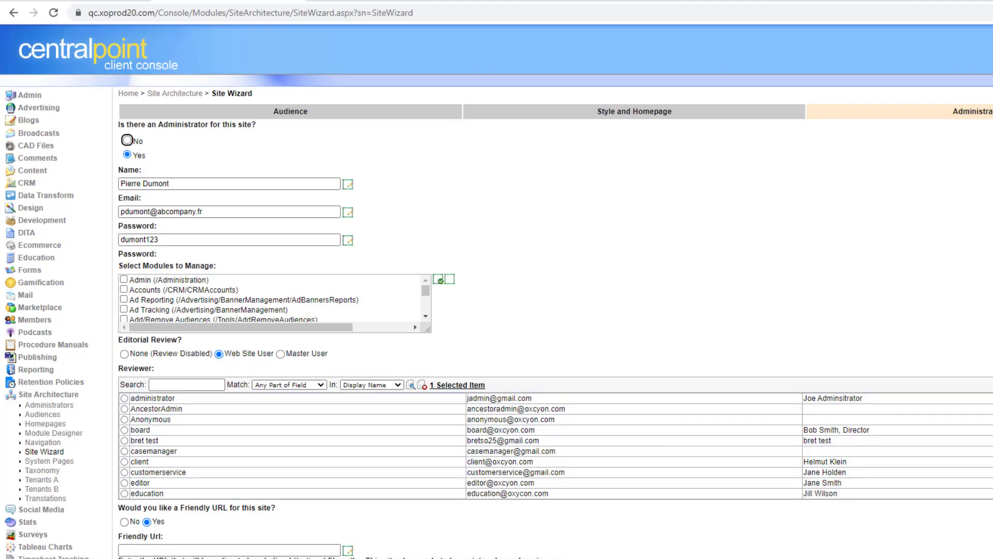
{"action": "scroll", "coordinate": [497, 290], "scroll_direction": "down", "scroll_amount": 3}
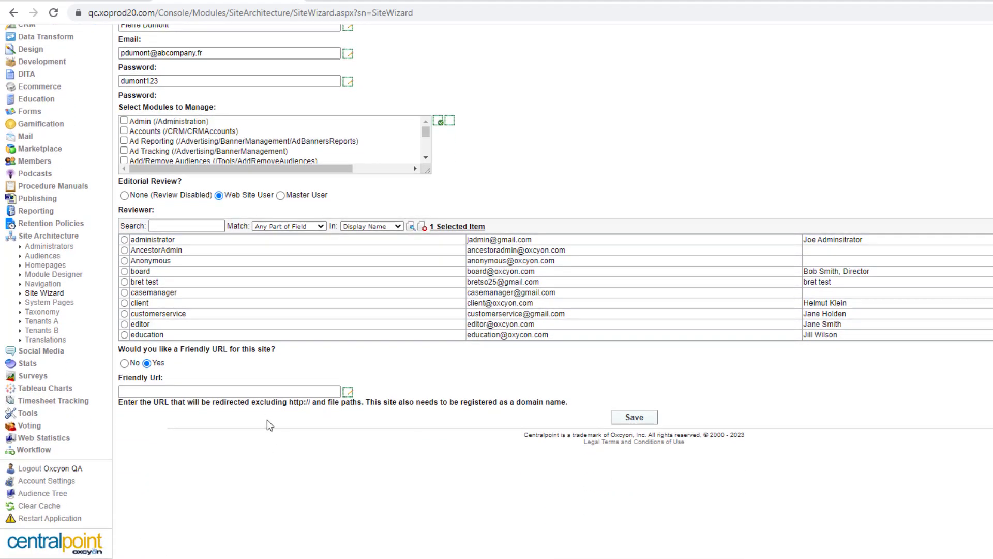
{"action": "left_click", "coordinate": [248, 392]}
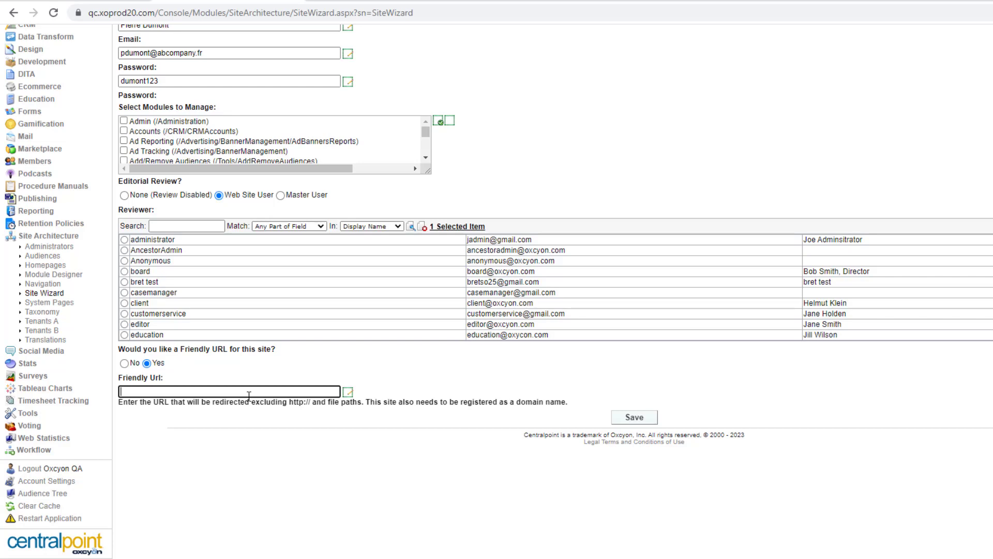
{"action": "type", "text": "abc"}
{"action": "type", "text": "company.com/paris"}
{"action": "left_click", "coordinate": [247, 434]}
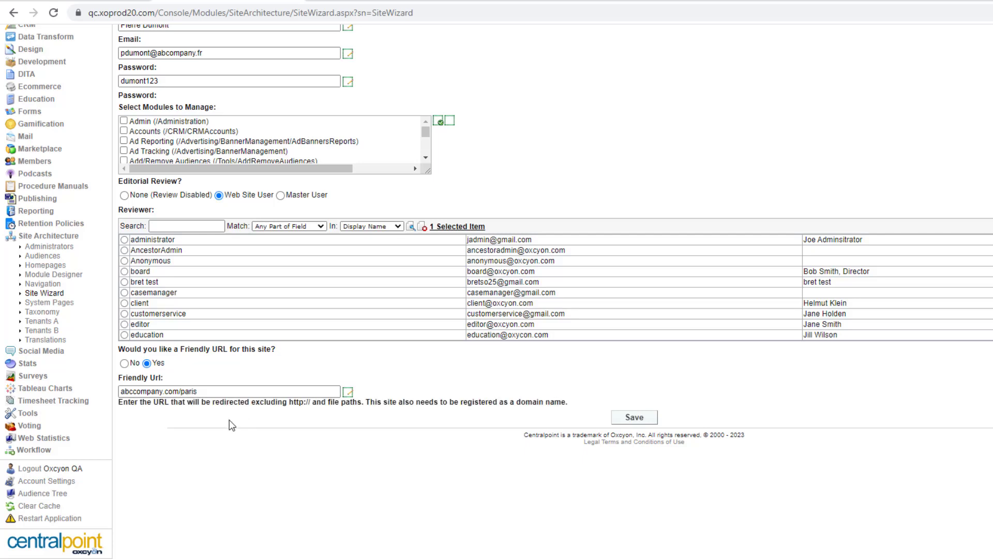
{"action": "triple_click", "coordinate": [209, 391]}
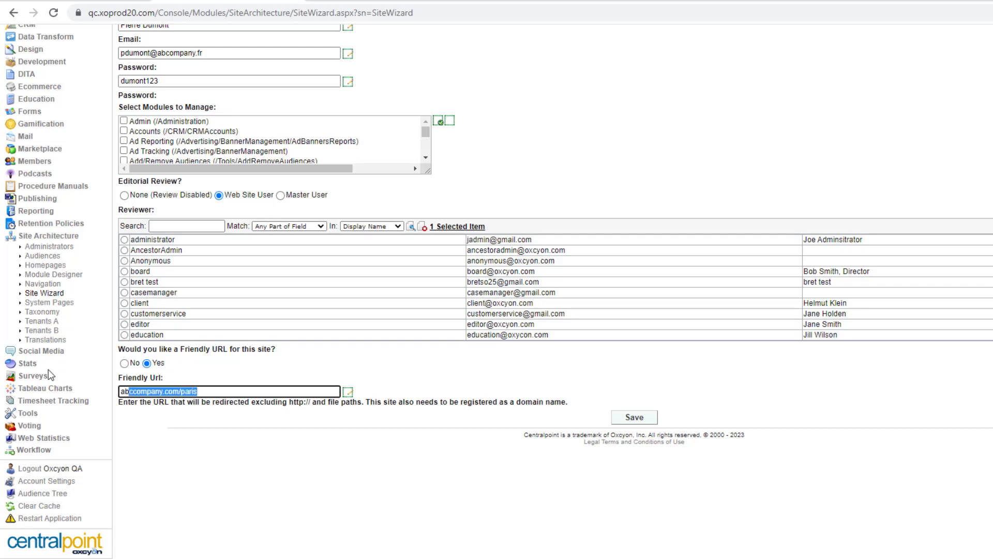
{"action": "left_click", "coordinate": [392, 453]}
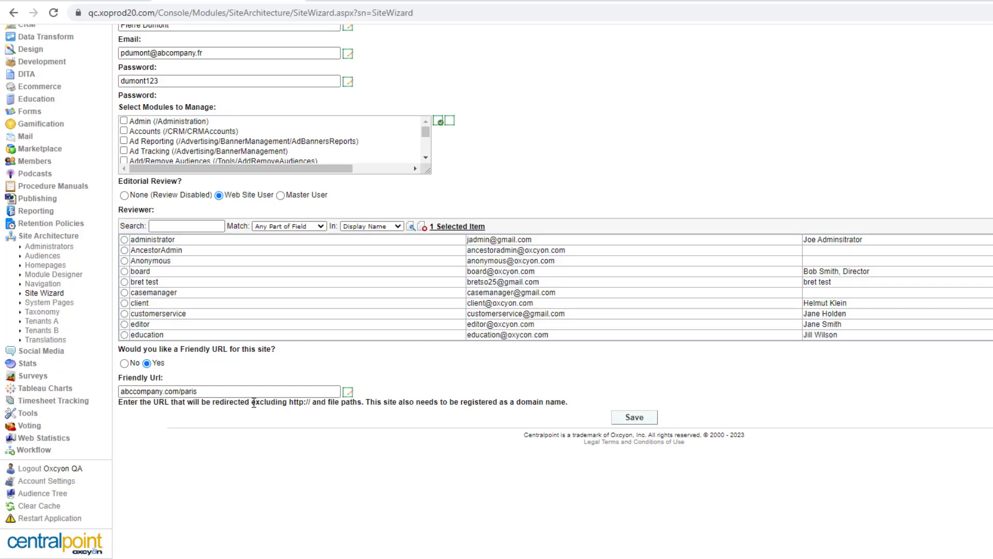
{"action": "left_click_drag", "start_coordinate": [253, 402], "coordinate": [328, 402]}
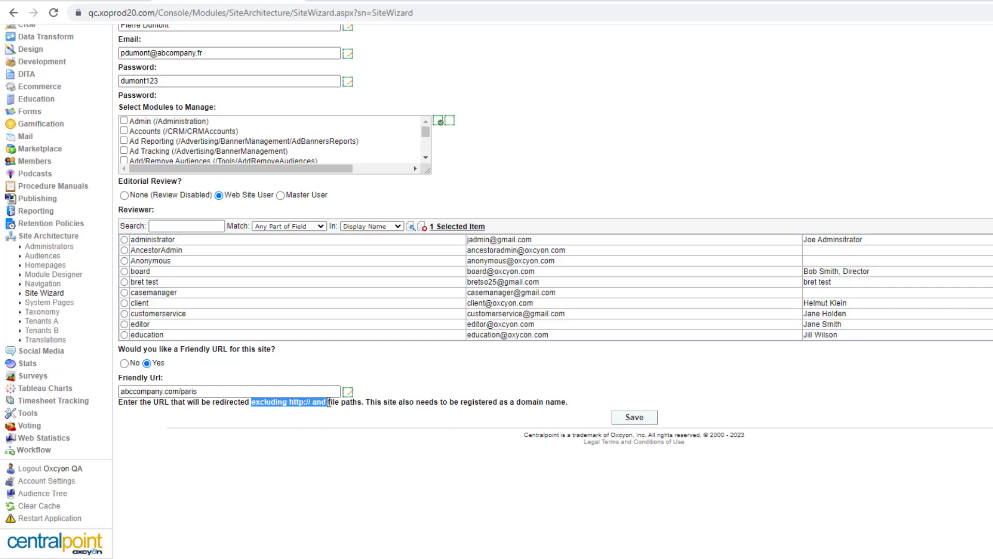
{"action": "left_click", "coordinate": [364, 445]}
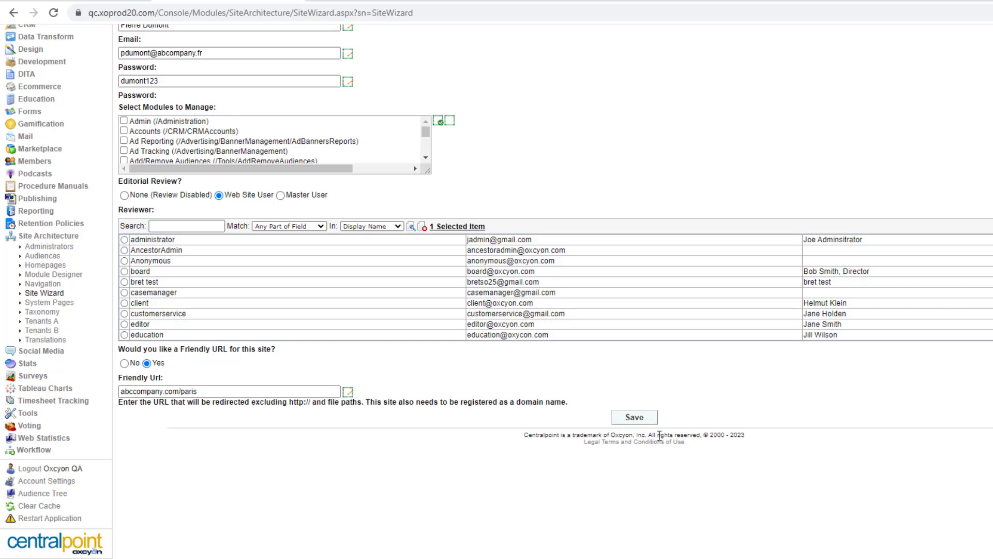
- Save the new site, confirm the save prompt, and follow the link to the created site
{"action": "left_click", "coordinate": [634, 417]}
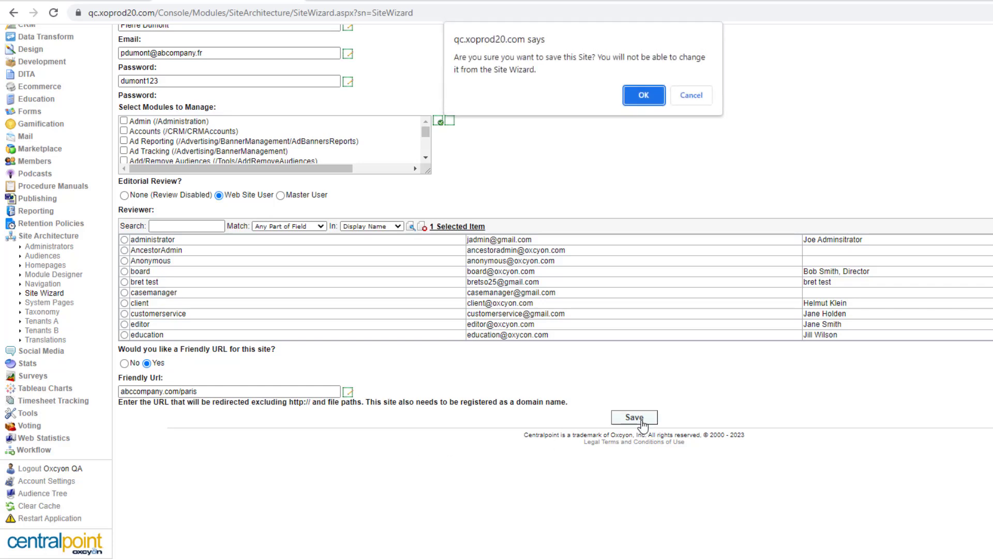
{"action": "left_click", "coordinate": [652, 95]}
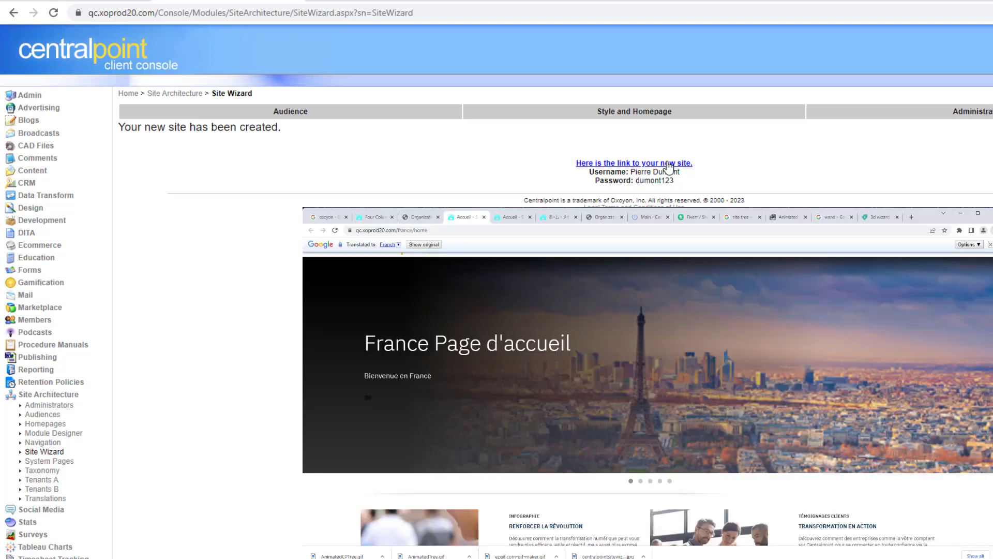
{"action": "left_click", "coordinate": [669, 163]}
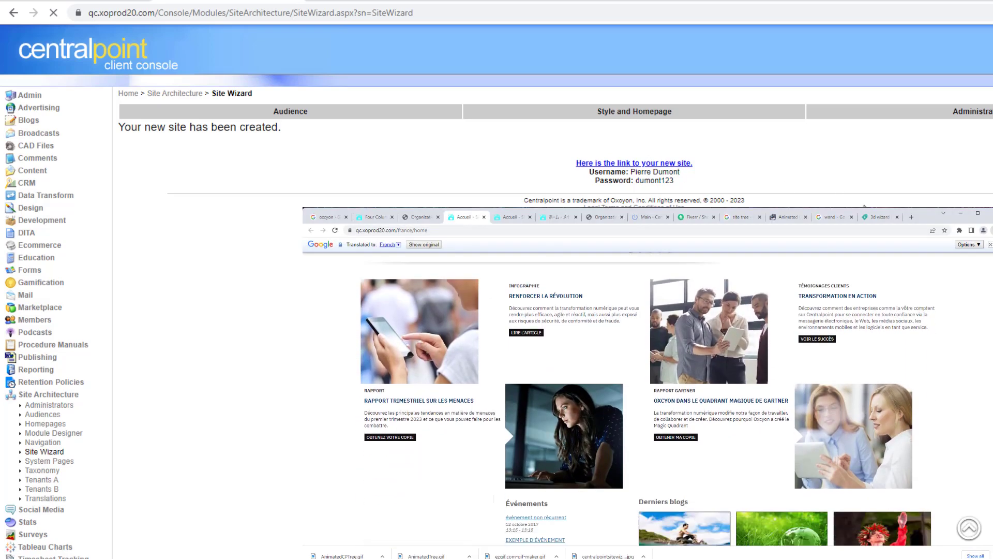